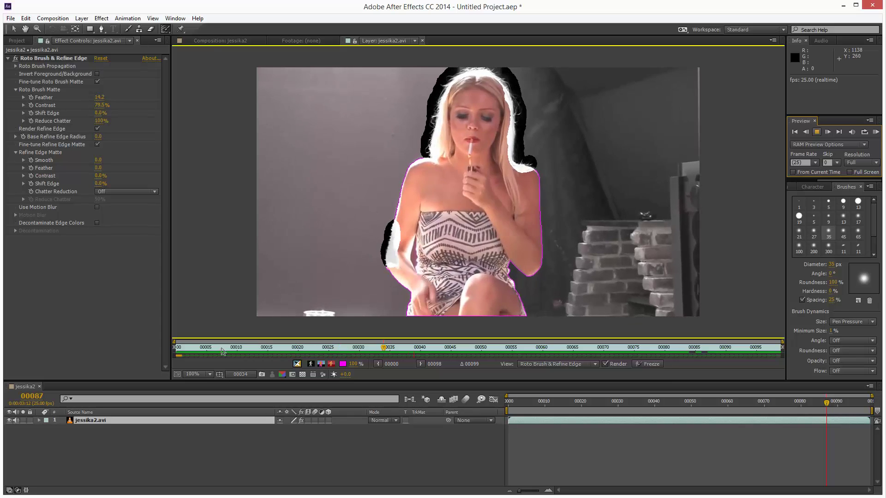
Scrub through the jessika2 composition to preview the woman cut out on black
click(224, 40)
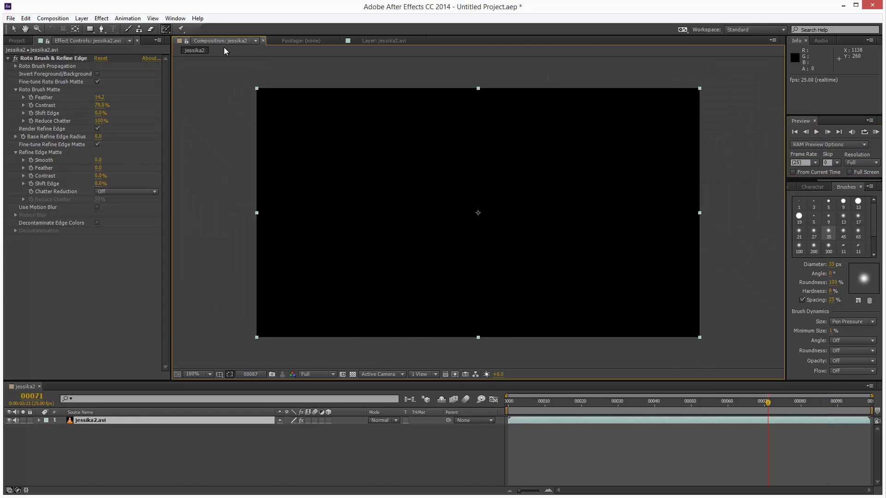
drag(596, 408, 847, 414)
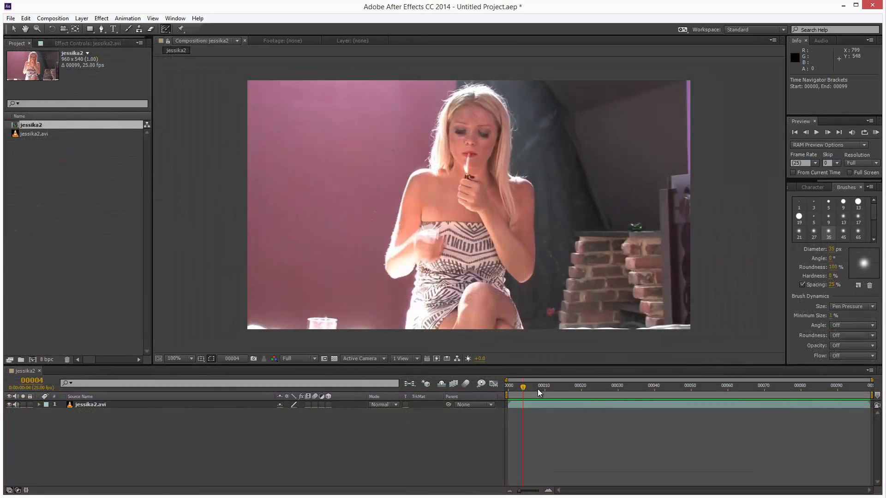
drag(538, 389, 505, 388)
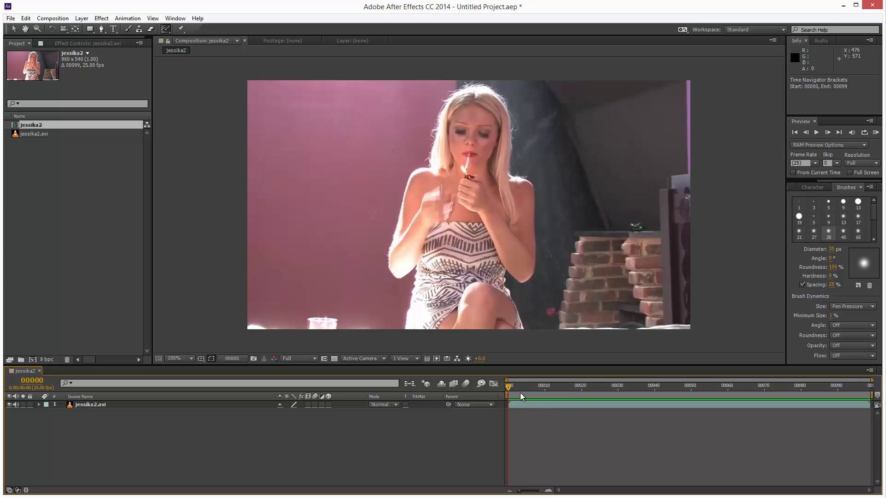
Review the jessika2.avi footage motion and select the Roto Brush Tool from the toolbar flyout
drag(520, 388, 816, 388)
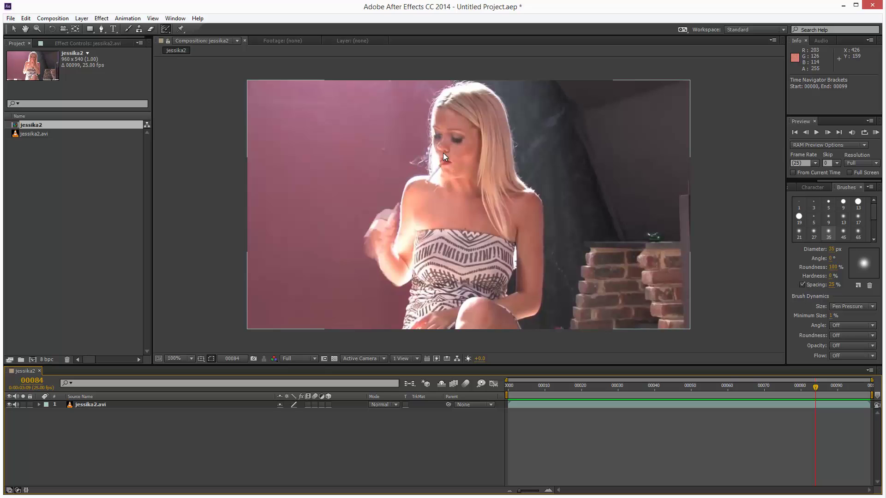
drag(820, 388, 499, 386)
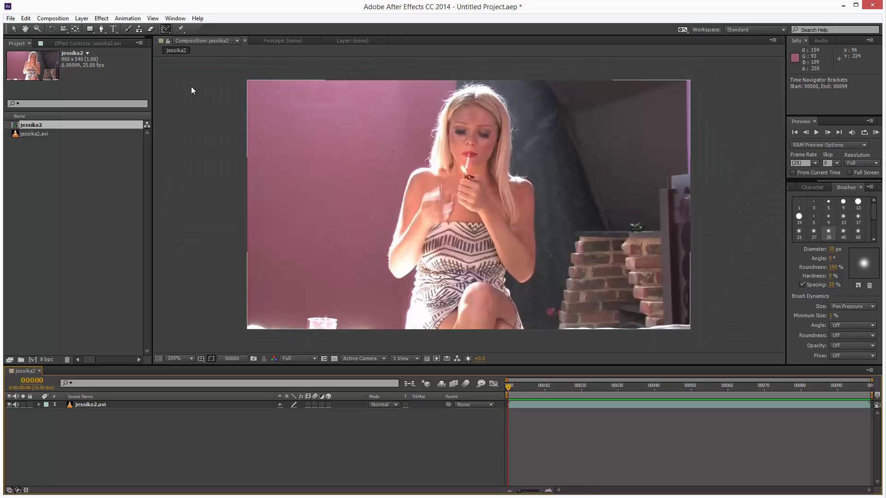
mouse_move(164, 31)
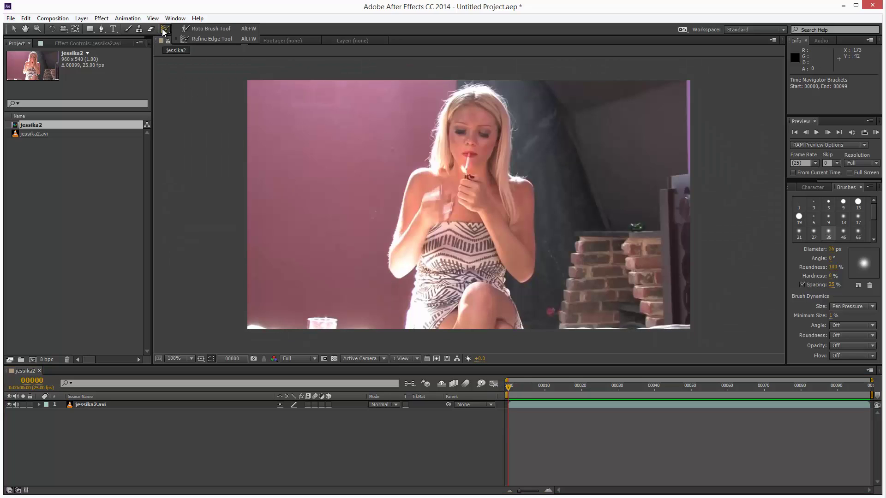
click(210, 36)
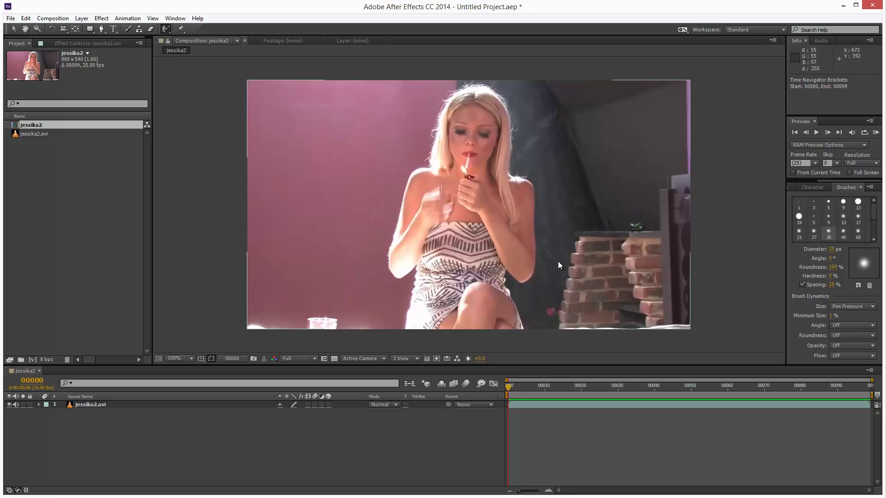
mouse_move(165, 31)
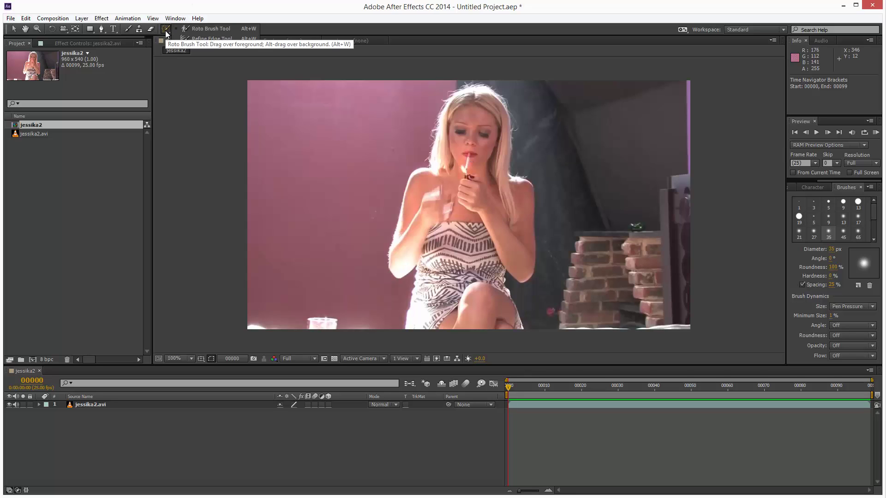
click(210, 28)
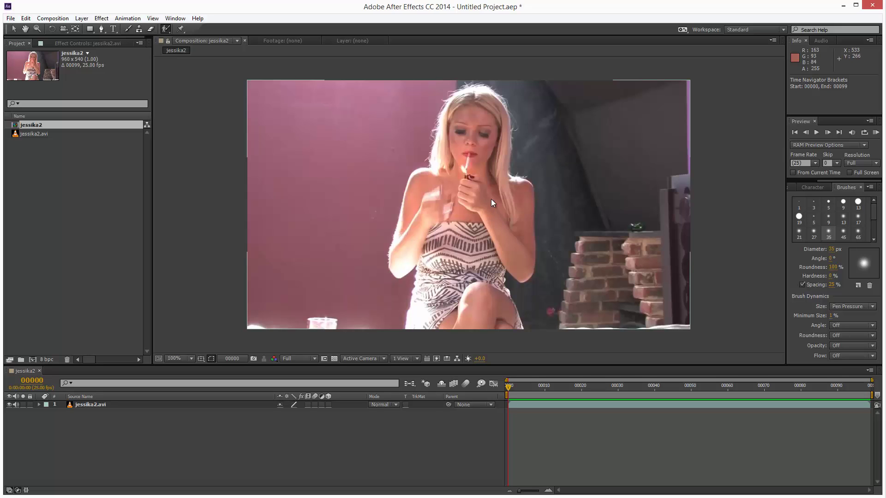
In the layer view, paint a foreground stroke up the woman's arm and extend the roto span across the whole clip
double_click(453, 194)
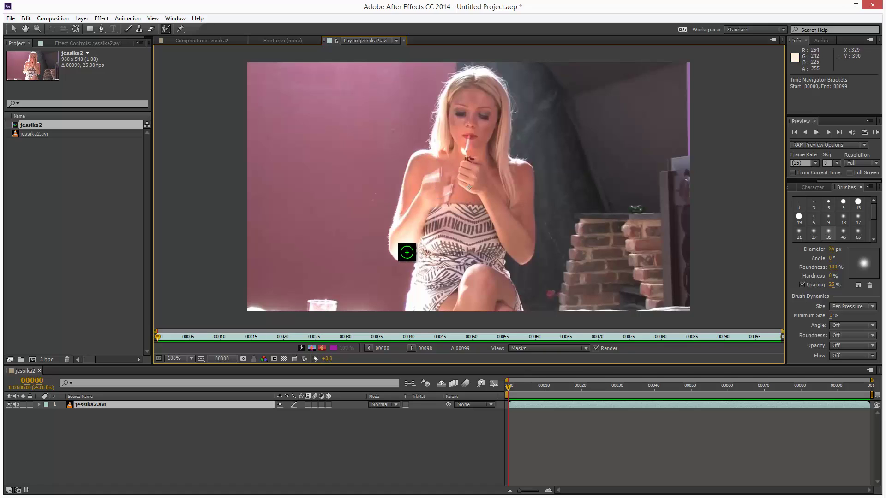
mouse_move(399, 248)
mouse_down()
mouse_move(430, 173)
mouse_move(452, 159)
mouse_move(473, 88)
mouse_move(487, 87)
mouse_move(503, 116)
mouse_move(510, 175)
mouse_move(523, 180)
mouse_move(530, 208)
mouse_move(523, 257)
mouse_move(495, 237)
mouse_move(450, 228)
mouse_move(434, 202)
mouse_move(480, 99)
mouse_move(457, 145)
mouse_move(472, 144)
mouse_move(491, 101)
mouse_move(493, 162)
mouse_move(479, 180)
mouse_move(493, 154)
mouse_move(462, 189)
mouse_move(453, 185)
mouse_move(447, 215)
mouse_move(498, 182)
mouse_move(501, 230)
mouse_up()
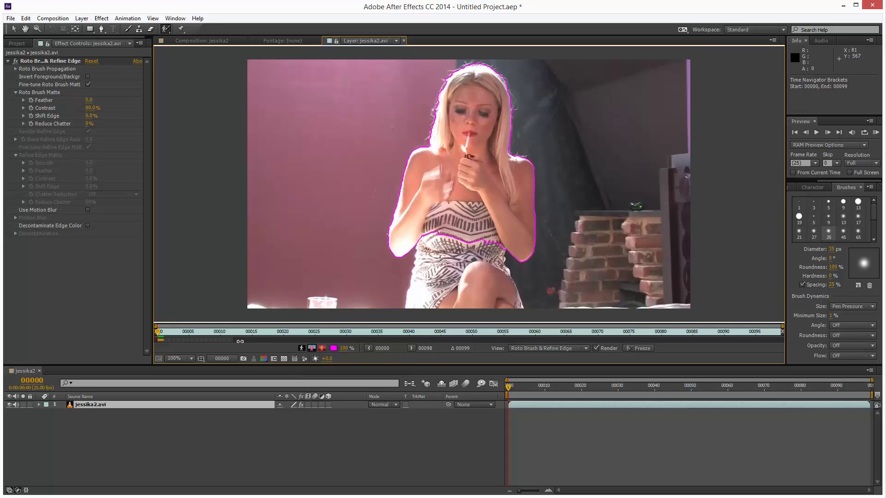
drag(306, 342, 268, 342)
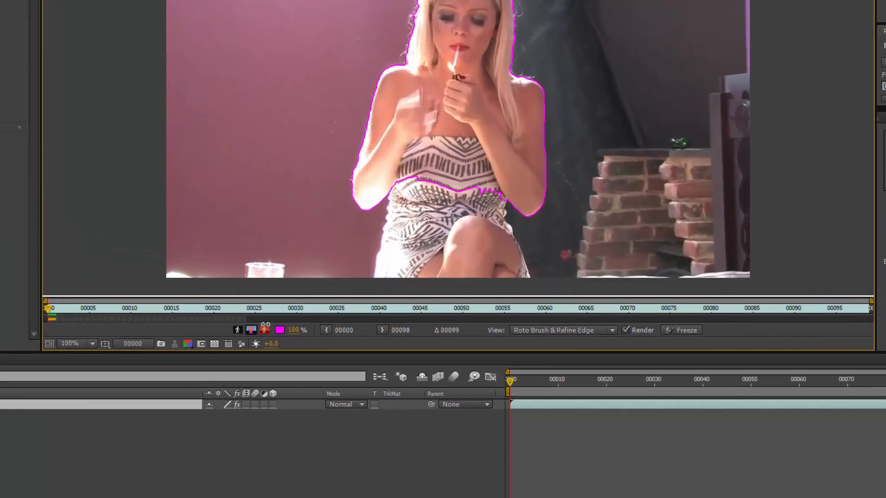
drag(361, 323, 873, 339)
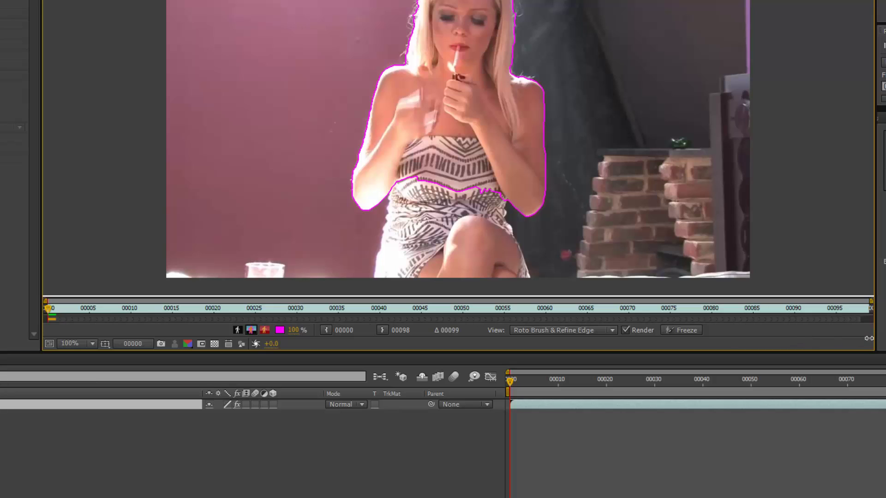
mouse_move(549, 309)
mouse_down()
mouse_move(346, 311)
mouse_move(336, 319)
mouse_up()
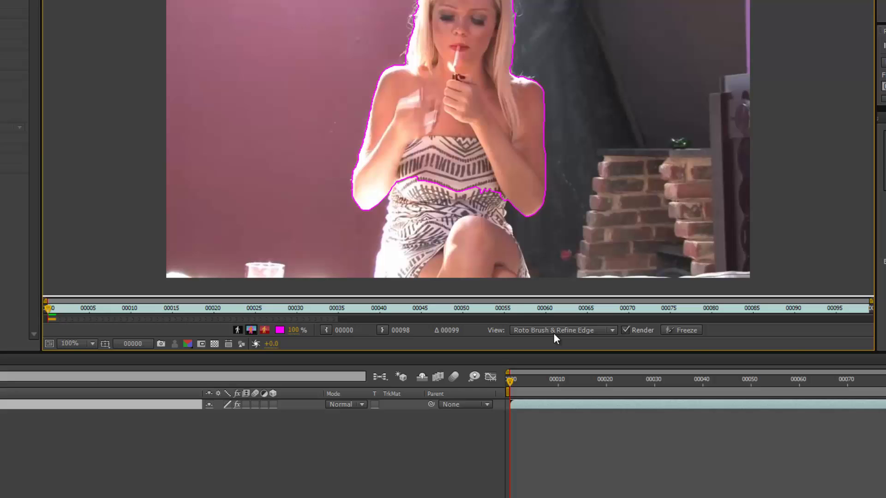
drag(608, 340, 823, 336)
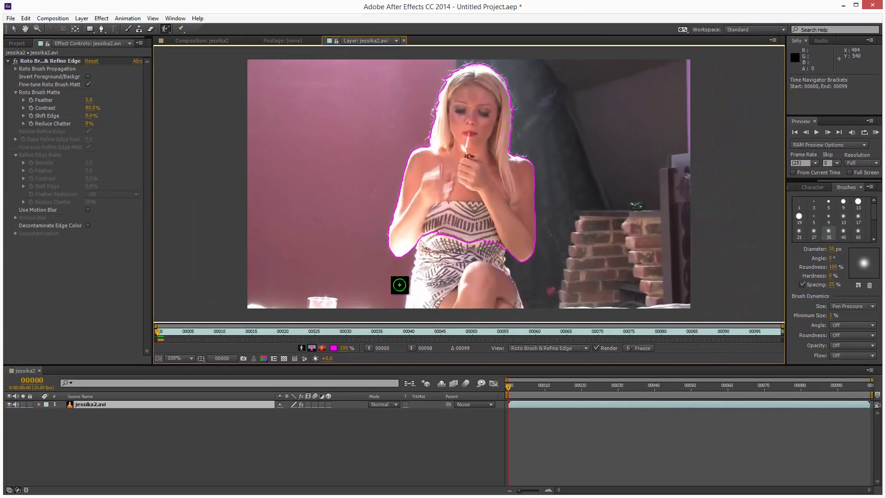
Add the woman's left side, right side and dress midsection to the foreground
drag(421, 237, 416, 294)
drag(494, 240, 507, 300)
mouse_move(442, 267)
mouse_down()
mouse_move(451, 239)
mouse_move(475, 261)
mouse_up()
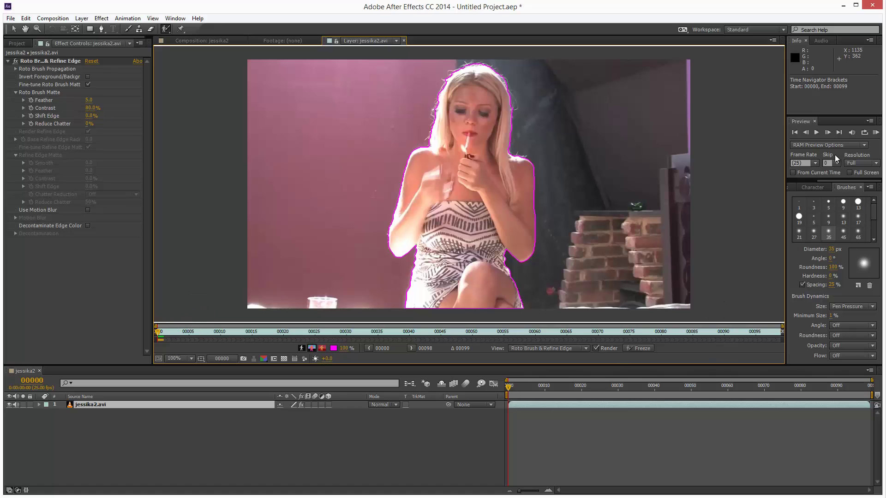
Play the clip so the Roto Brush matte propagates through frame 97
click(817, 132)
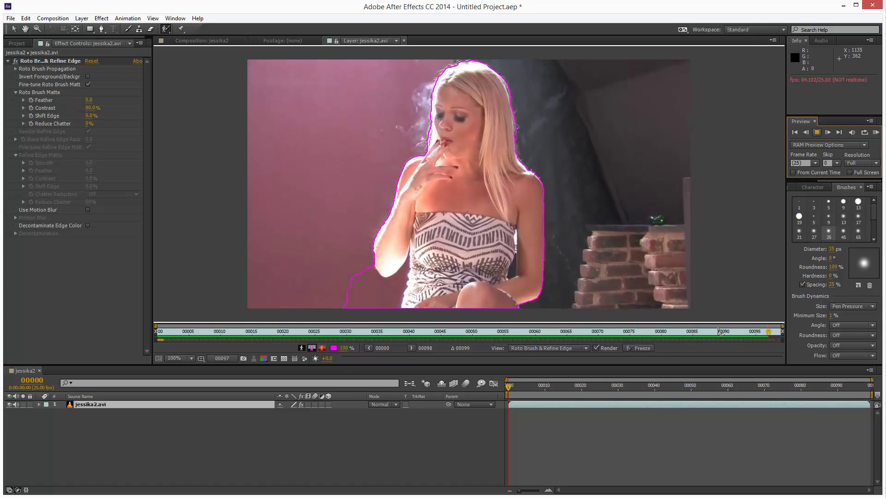
At frame 80, subtract the background near the woman's lower arm, then replay and inspect frame 83
click(817, 133)
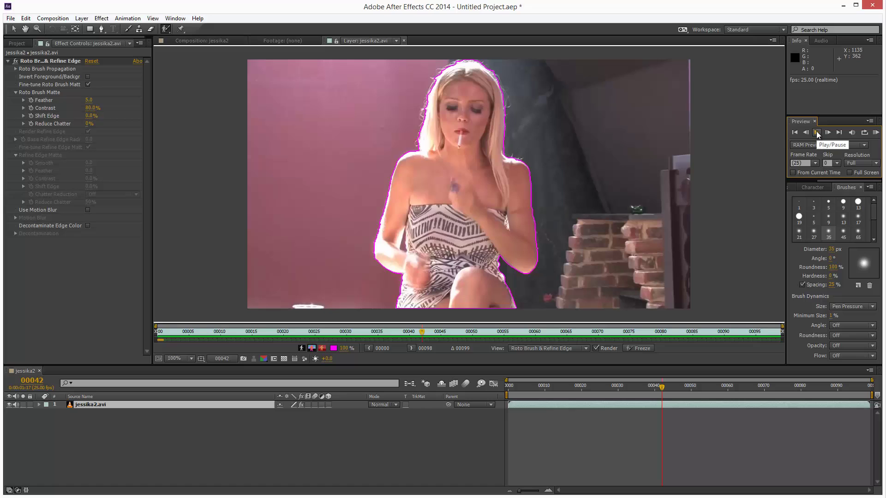
drag(475, 331, 669, 340)
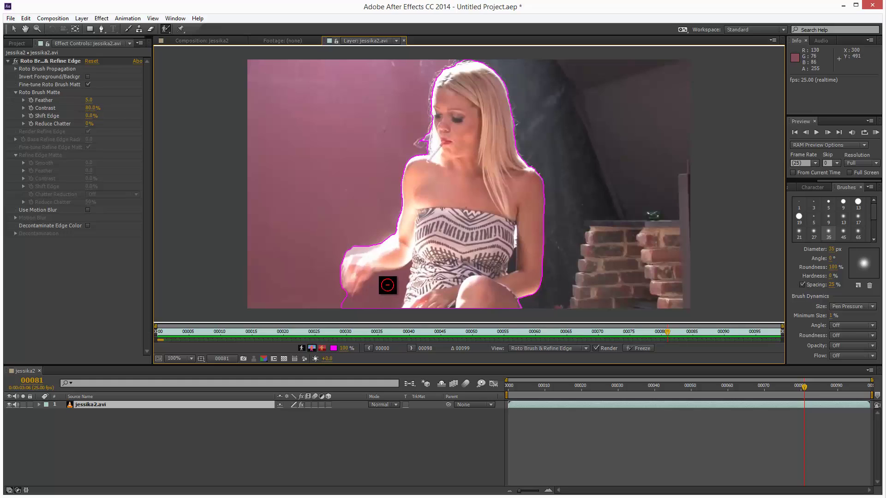
drag(390, 282, 380, 319)
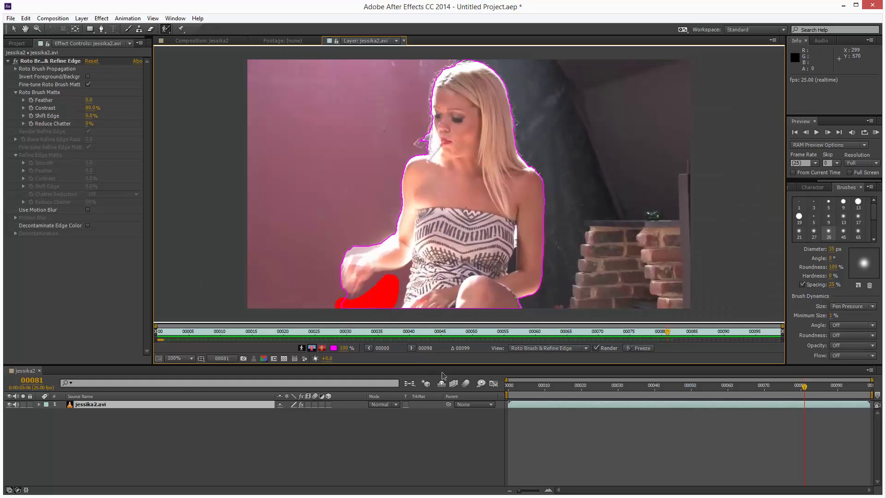
click(817, 132)
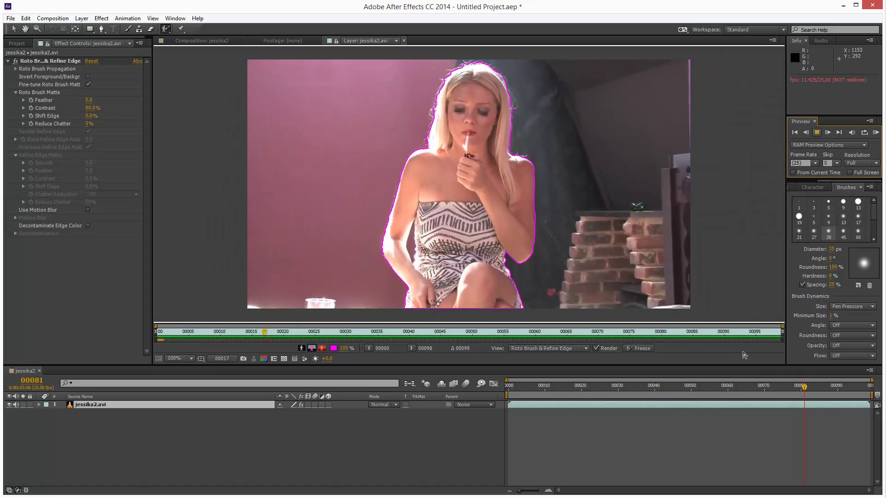
click(817, 133)
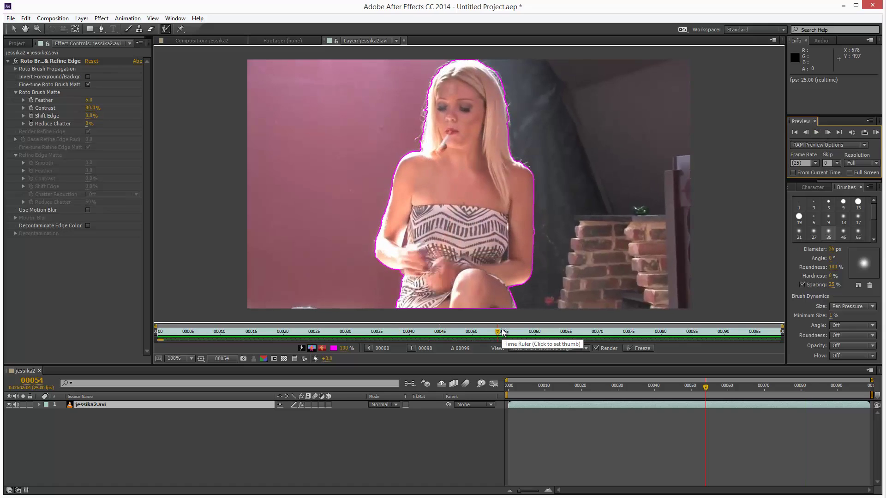
drag(499, 334, 159, 328)
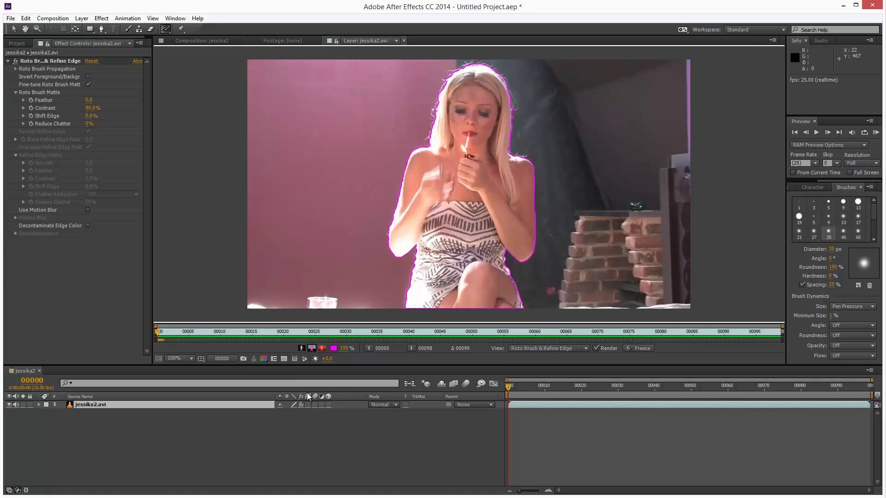
Review the cutout in the composition, briefly toggling the transparency grid
click(201, 41)
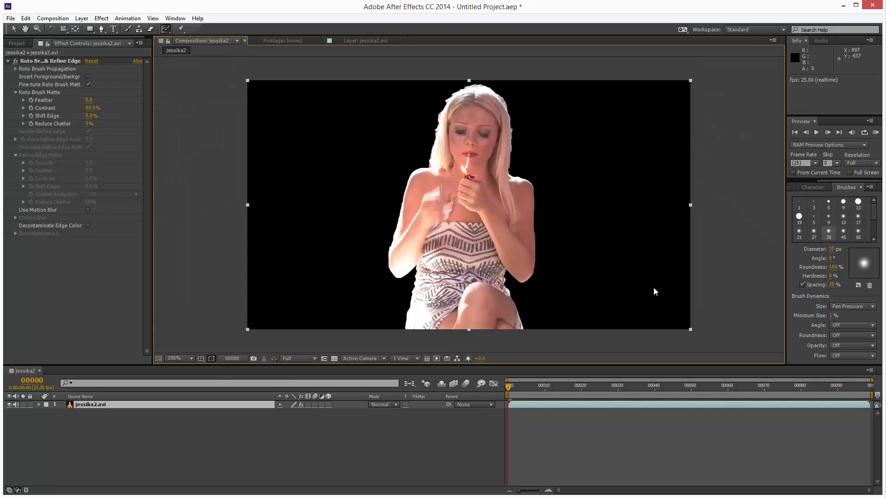
click(335, 358)
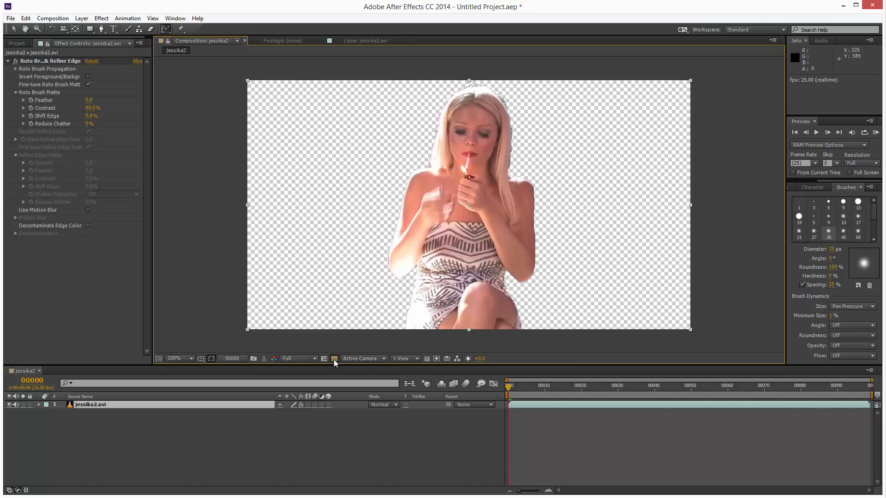
click(334, 359)
drag(509, 387, 614, 388)
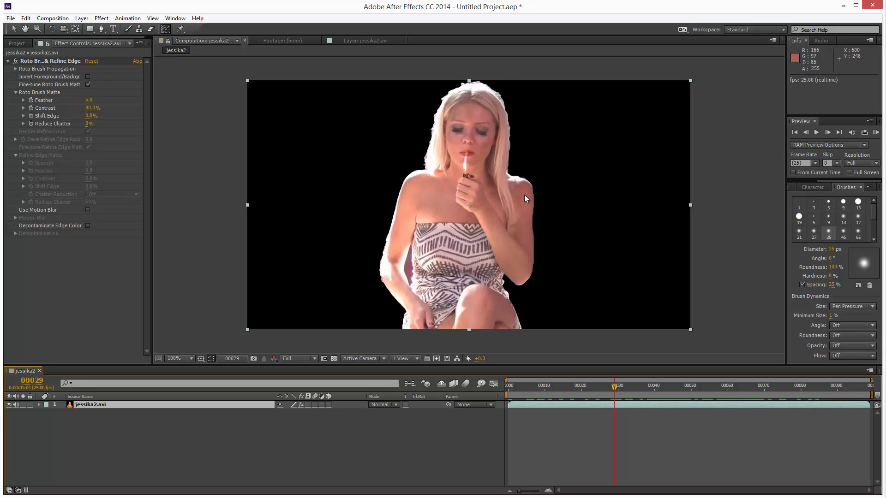
Select the Roto Brush & Refine Edge effect and widen its panel for Feather 14.2, Contrast 79.5%, Reduce Chatter 100%
click(44, 61)
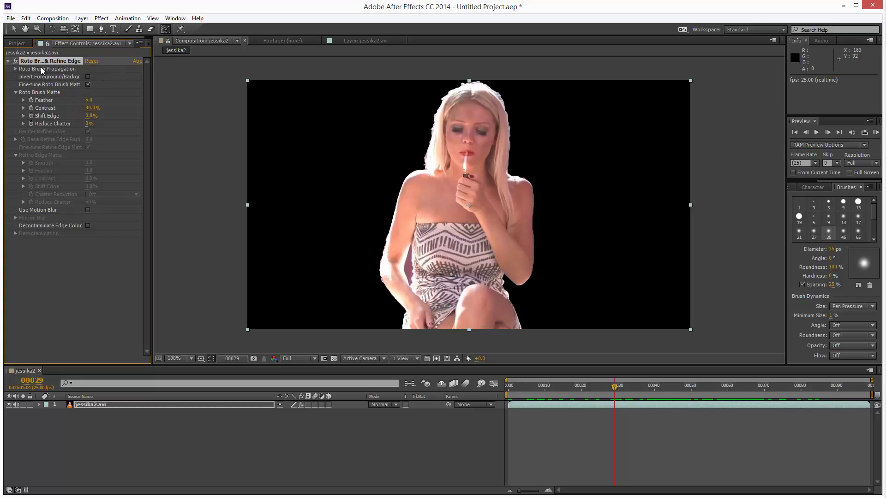
drag(156, 79, 174, 83)
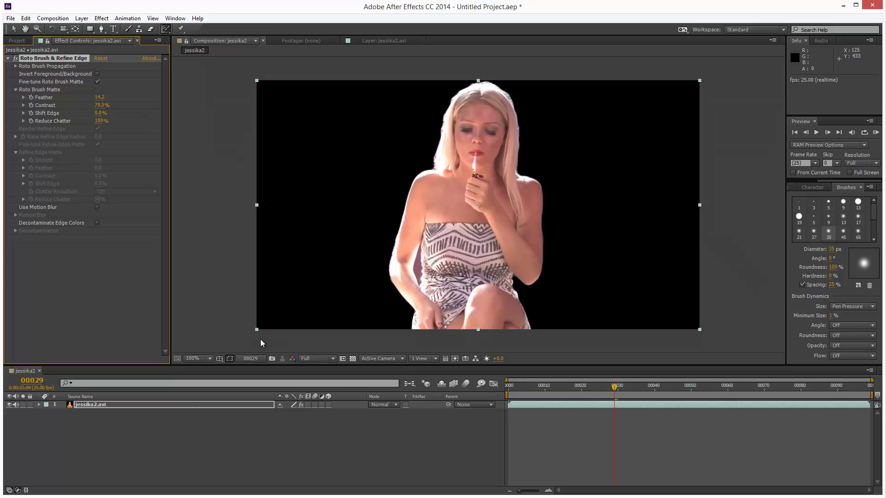
drag(252, 371, 253, 381)
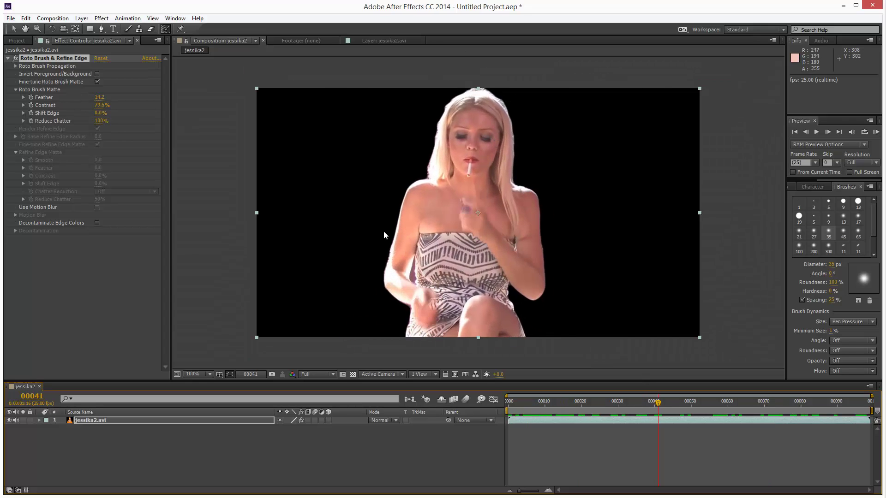
With the Refine Edge Tool in the layer view, paint strokes over the top and right side of the hair
drag(168, 27, 203, 39)
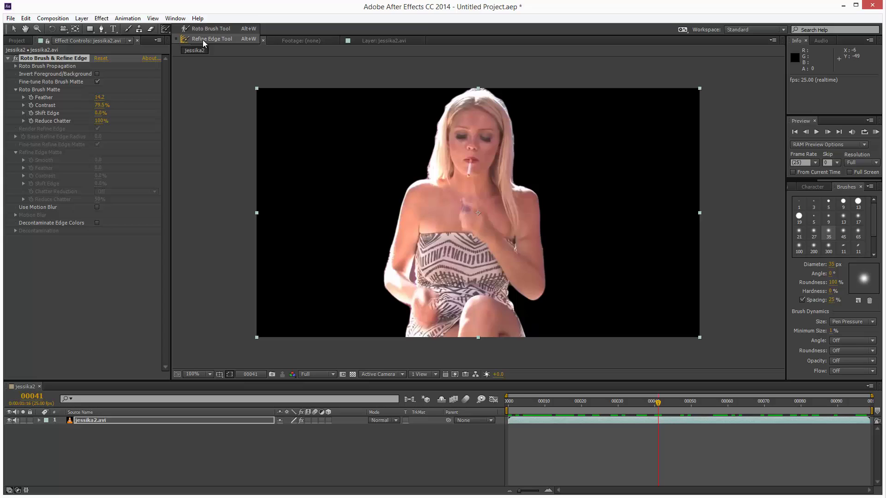
double_click(464, 183)
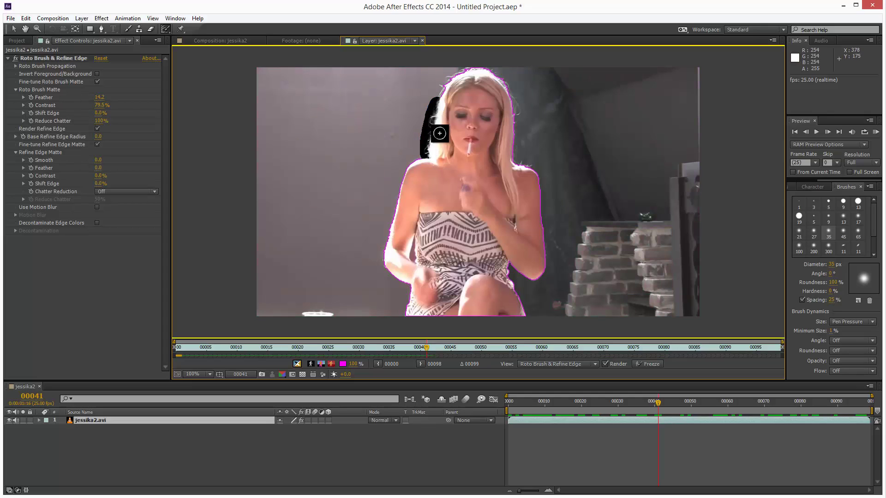
mouse_move(442, 104)
mouse_down()
mouse_move(463, 72)
mouse_move(495, 70)
mouse_move(515, 105)
mouse_up()
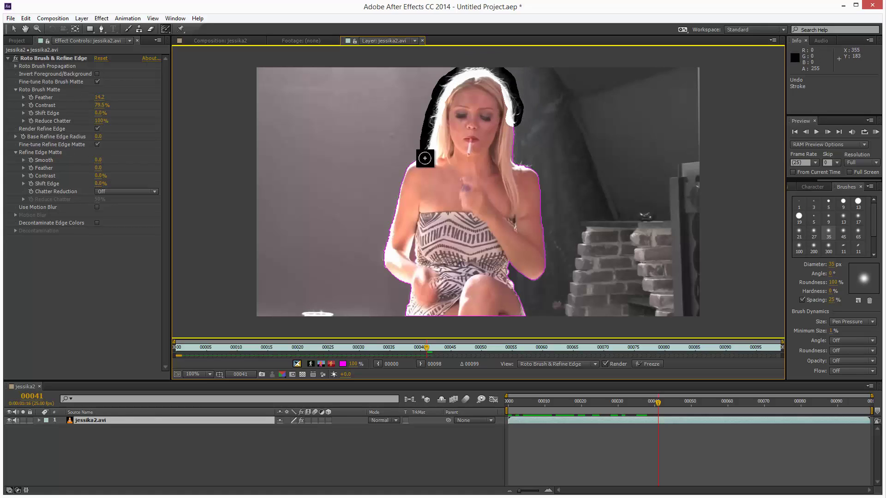
drag(513, 126, 518, 160)
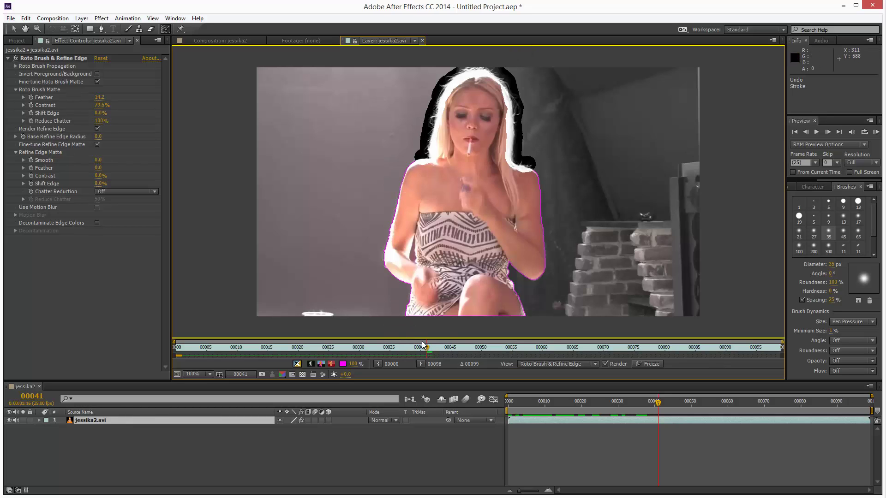
At frame 0, paint a Refine Edge stroke from the left shoulder up the hair and preview through frame 92
drag(421, 350, 166, 336)
mouse_move(434, 156)
mouse_down()
mouse_move(439, 111)
mouse_move(457, 79)
mouse_move(477, 73)
mouse_move(521, 96)
mouse_move(521, 159)
mouse_up()
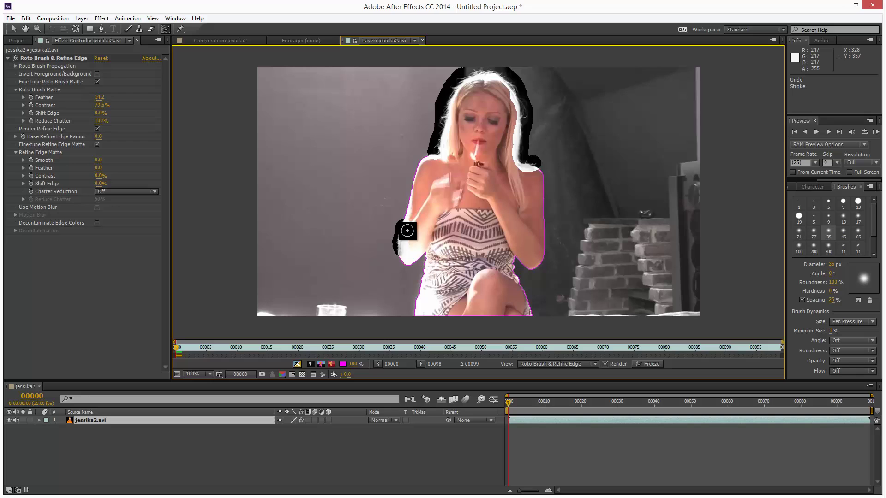
click(816, 133)
click(816, 132)
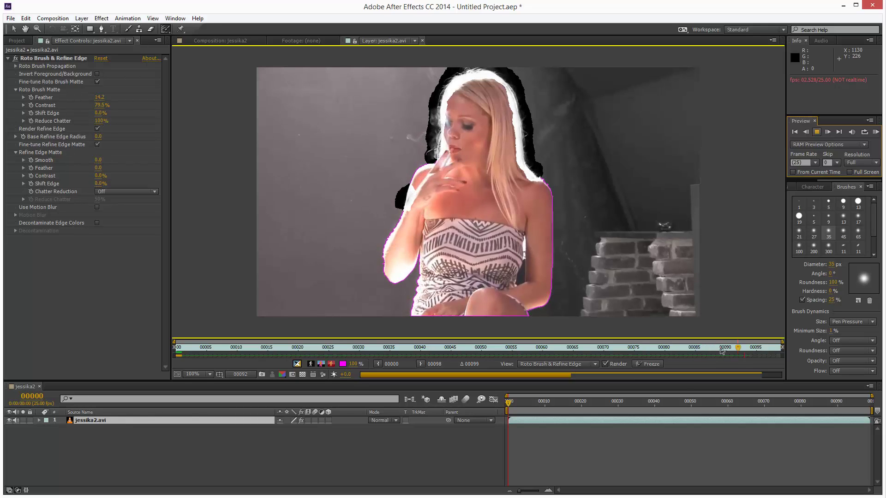
Around frame 73, refine the edge from the left shoulder to the hair and preview it
click(817, 133)
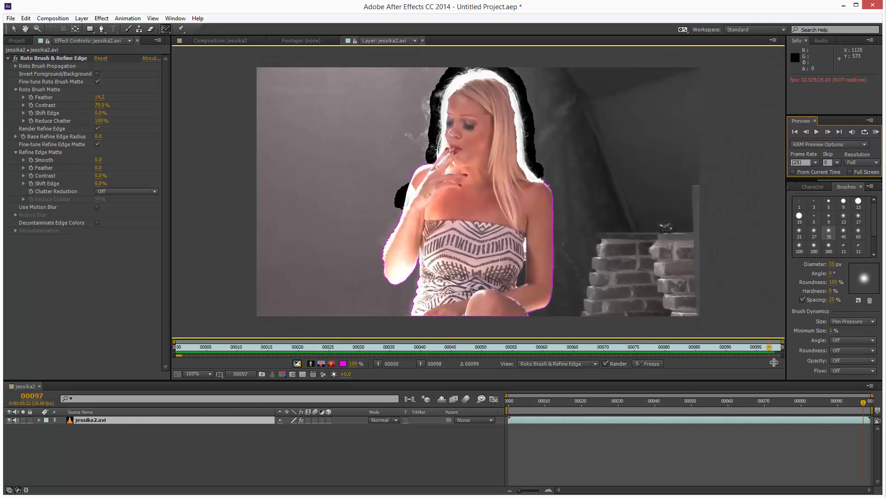
mouse_move(768, 349)
mouse_down()
mouse_move(623, 363)
mouse_move(695, 356)
mouse_up()
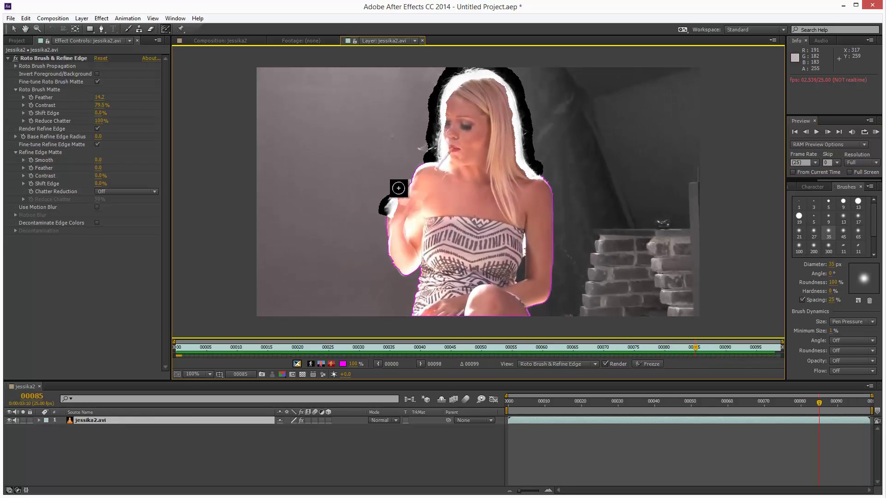
drag(395, 188, 448, 170)
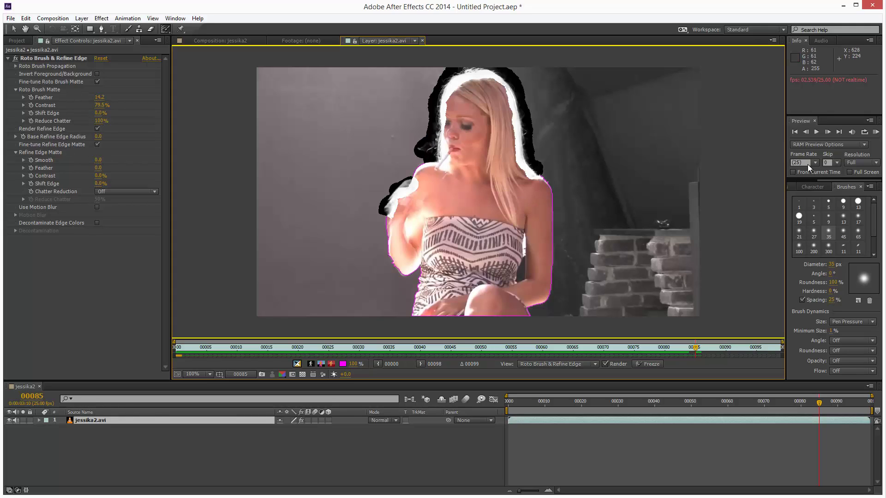
click(815, 132)
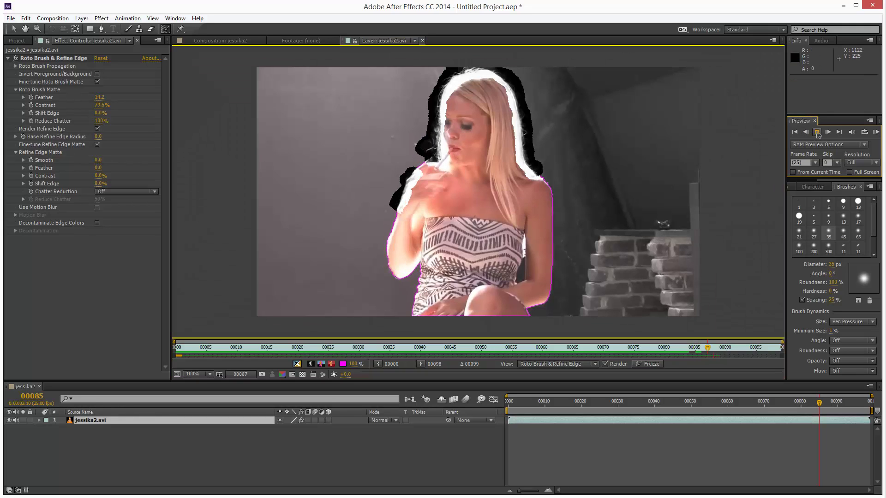
At frame 87, add a Refine Edge stroke over the smoke left of the head and replay
click(816, 132)
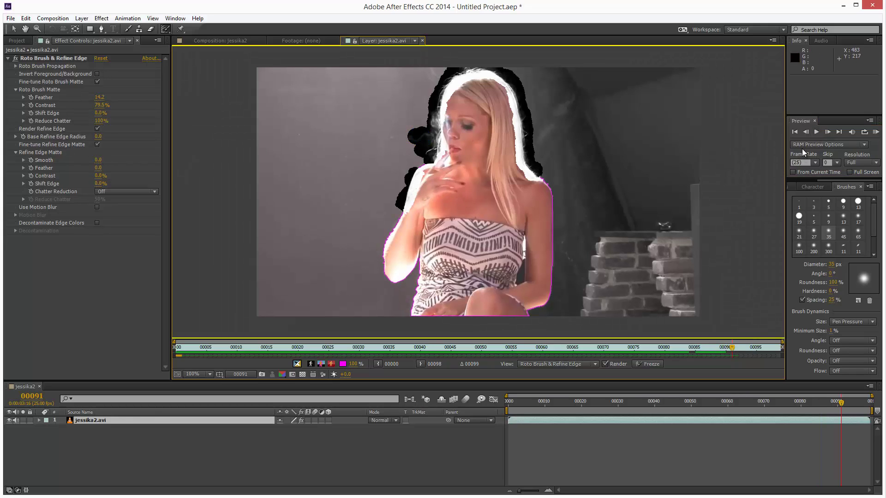
key(Page_Up)
key(Page_Up)
key(Page_Up)
key(Page_Up)
mouse_move(411, 145)
mouse_down()
mouse_move(437, 91)
mouse_move(423, 103)
mouse_move(409, 151)
mouse_move(392, 139)
mouse_move(418, 121)
mouse_move(407, 138)
mouse_up()
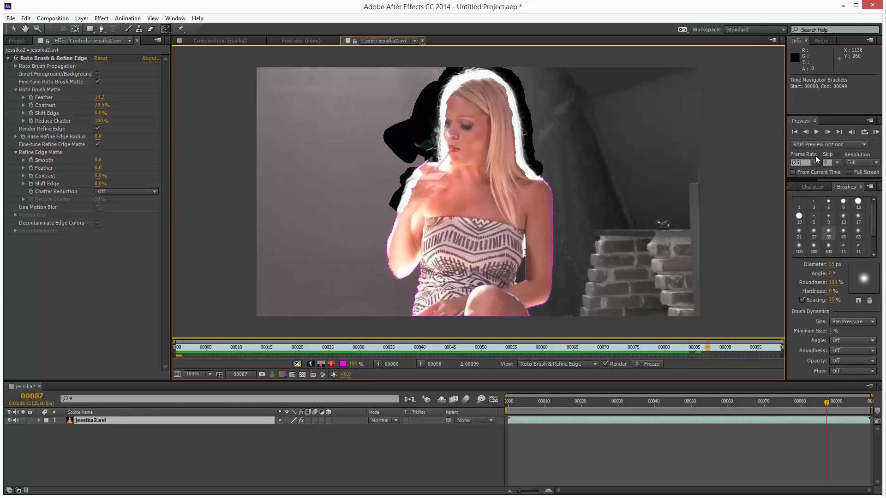
click(817, 132)
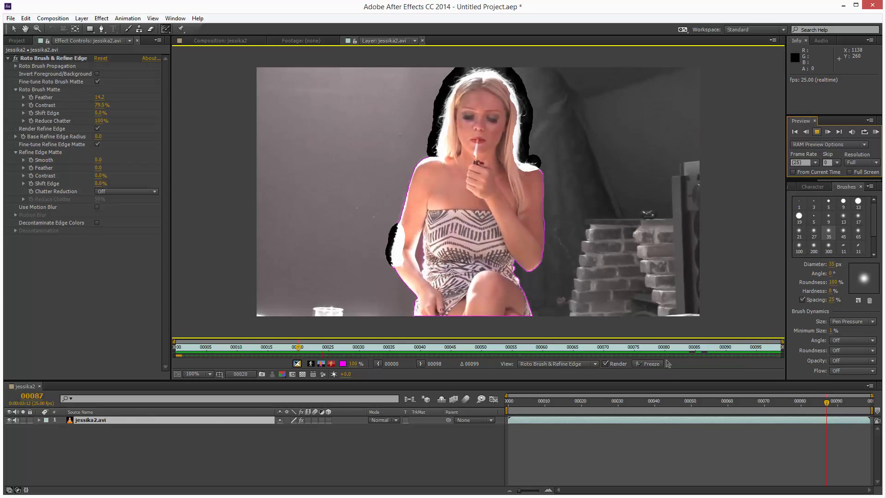
Scrub the jessika2 composition between frames 46 and 92, ending at frame 82 to inspect the arm
click(231, 41)
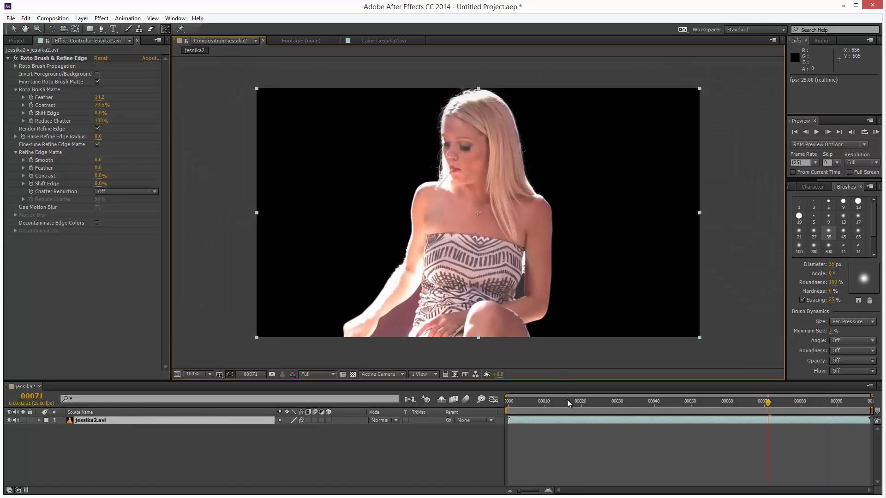
drag(688, 402, 847, 414)
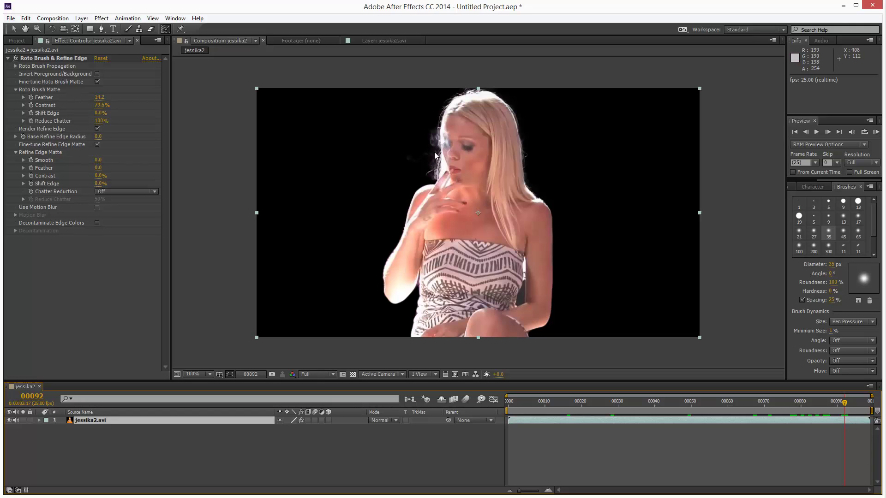
drag(878, 401, 632, 403)
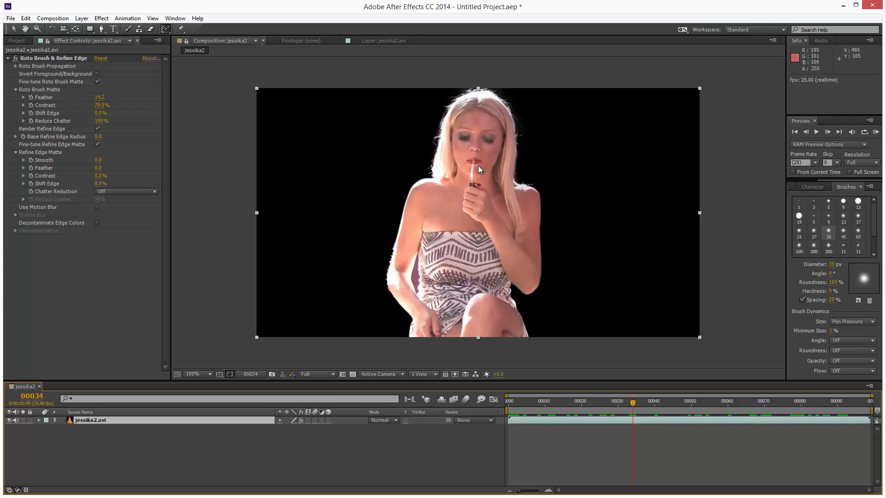
drag(721, 406, 866, 404)
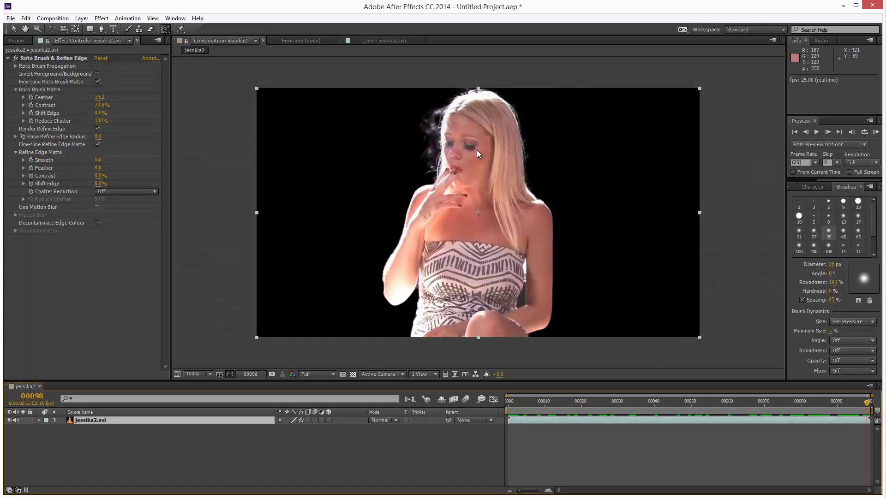
click(861, 406)
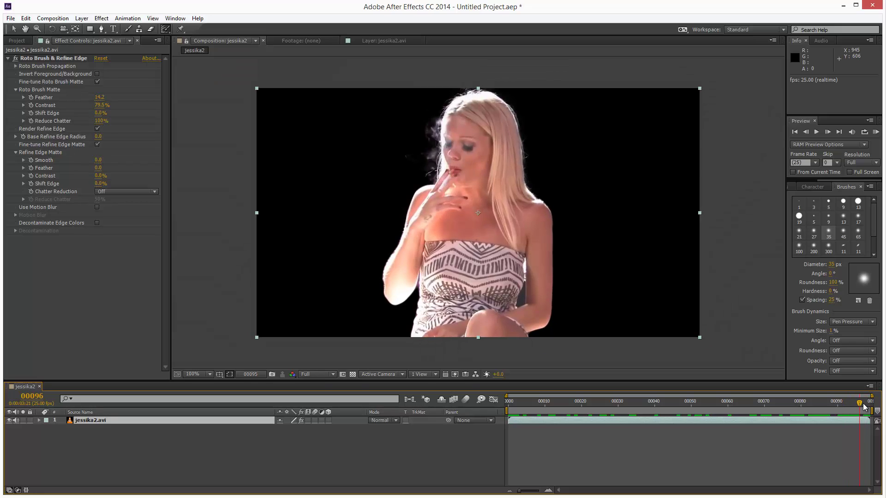
drag(863, 406, 808, 403)
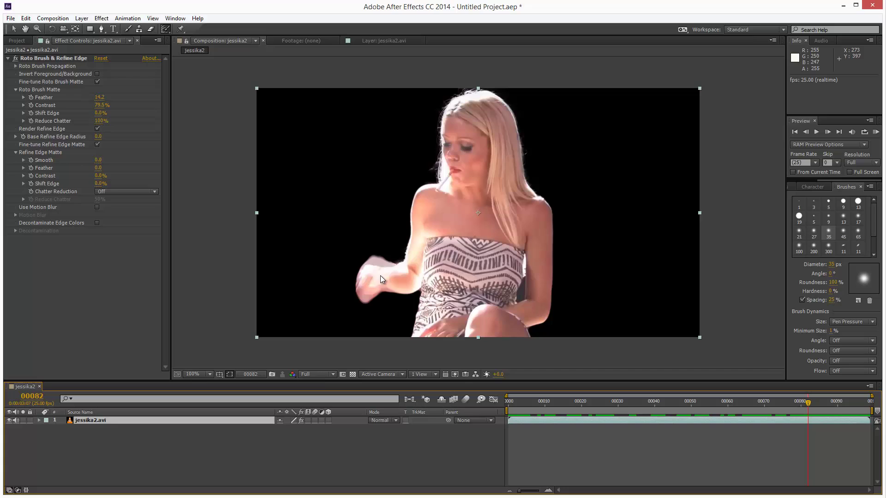
Enable Use Motion Blur and Decontaminate Edge Colors in Roto Brush & Refine Edge, then review an early frame
click(97, 208)
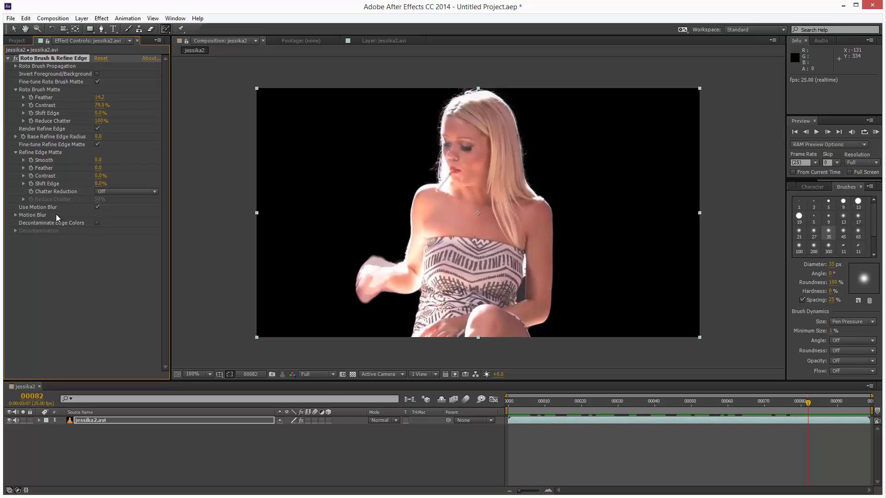
click(15, 215)
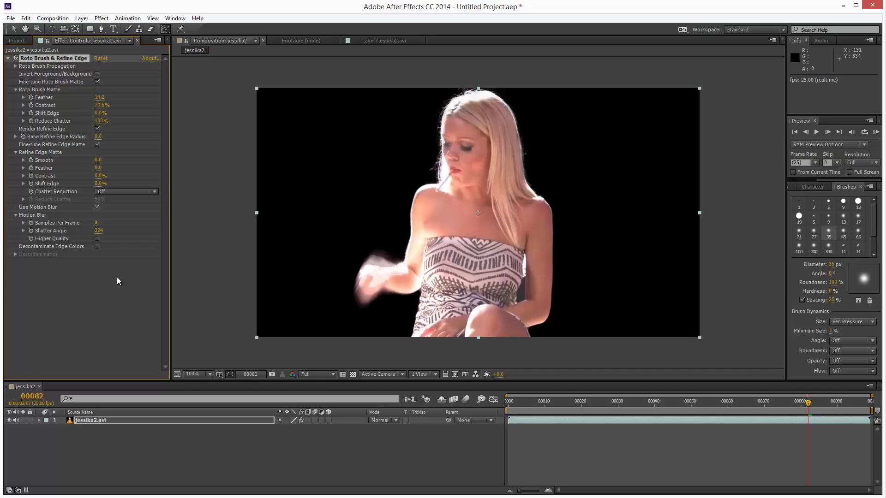
click(97, 247)
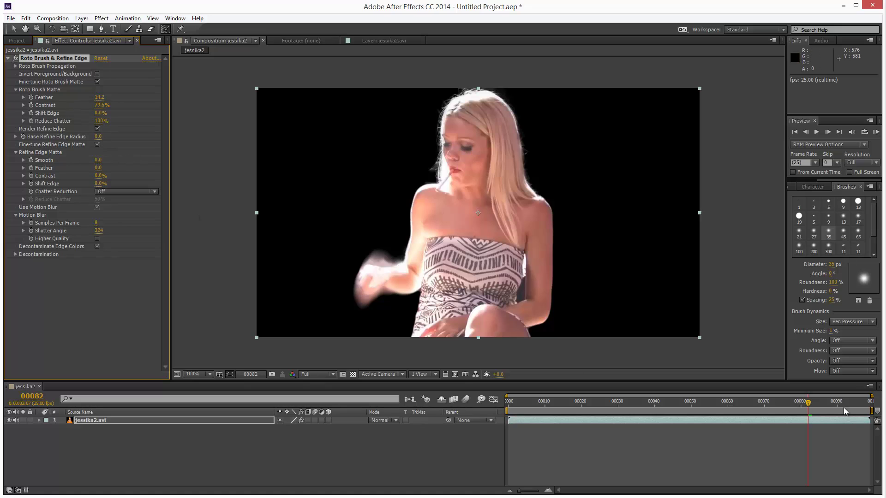
drag(756, 408, 571, 412)
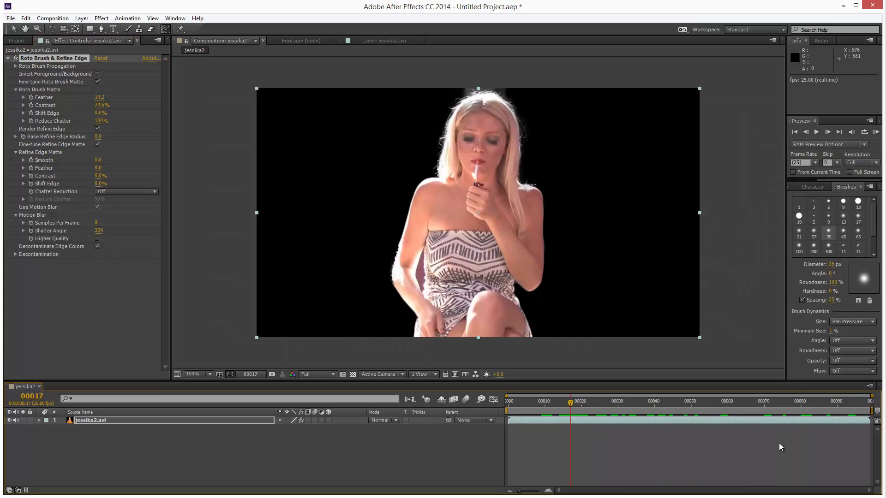